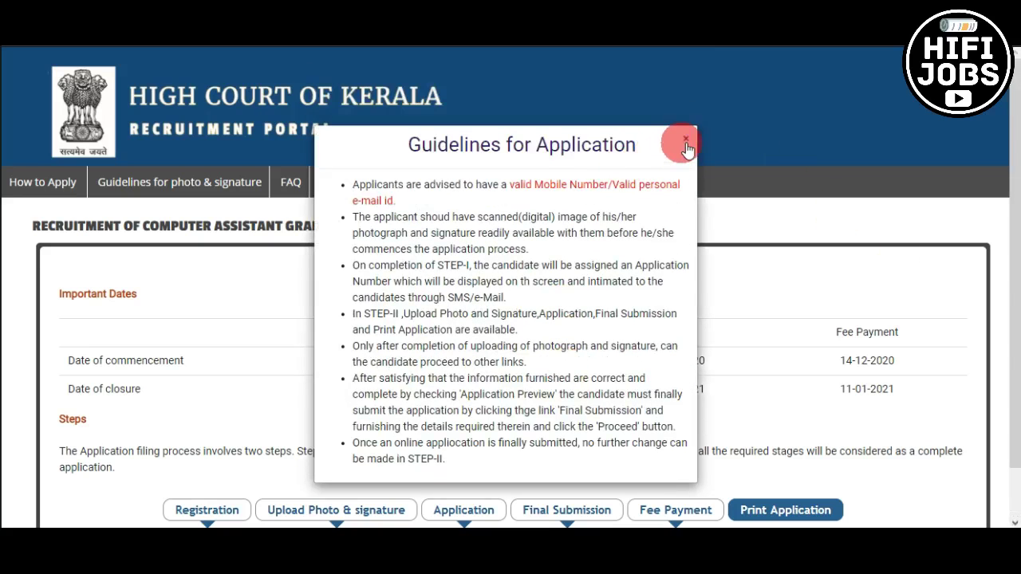
# Dismiss the application guidelines and agree to the disclaimer for the Computer Assistant Grade II recruitment
pyautogui.click(685, 142)
pyautogui.scroll(-2, 461, 326)
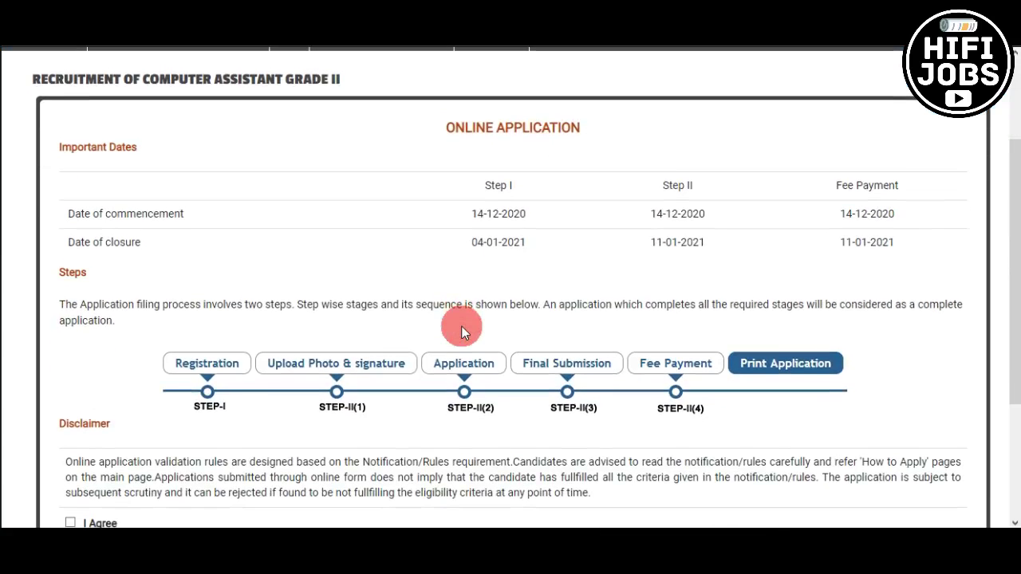
pyautogui.scroll(-3, 461, 325)
pyautogui.scroll(1, 417, 324)
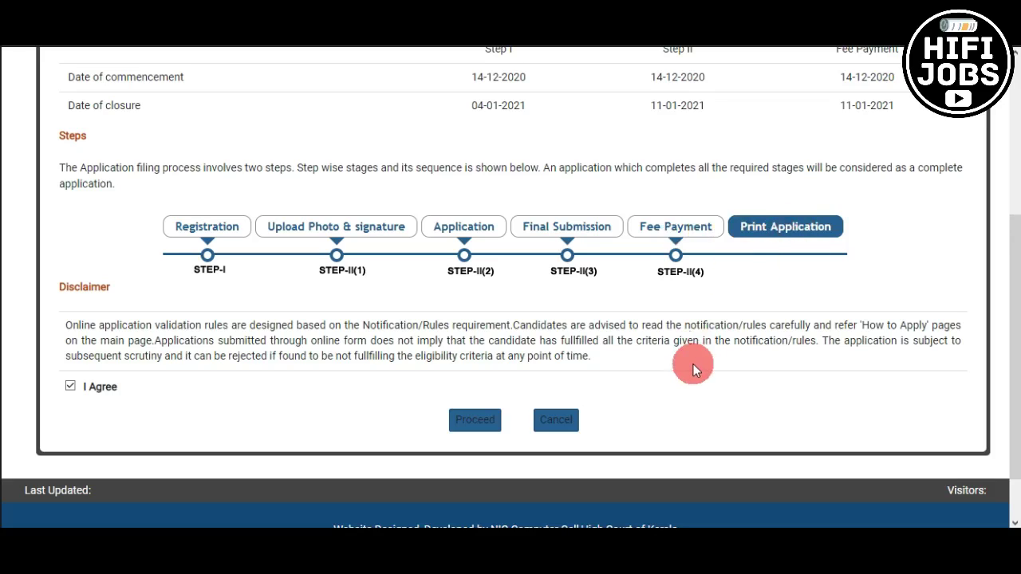
# Review the important dates and application stages, and proceed with the Computer Assistant Grade II online application
pyautogui.scroll(4, 418, 328)
pyautogui.scroll(-1, 417, 329)
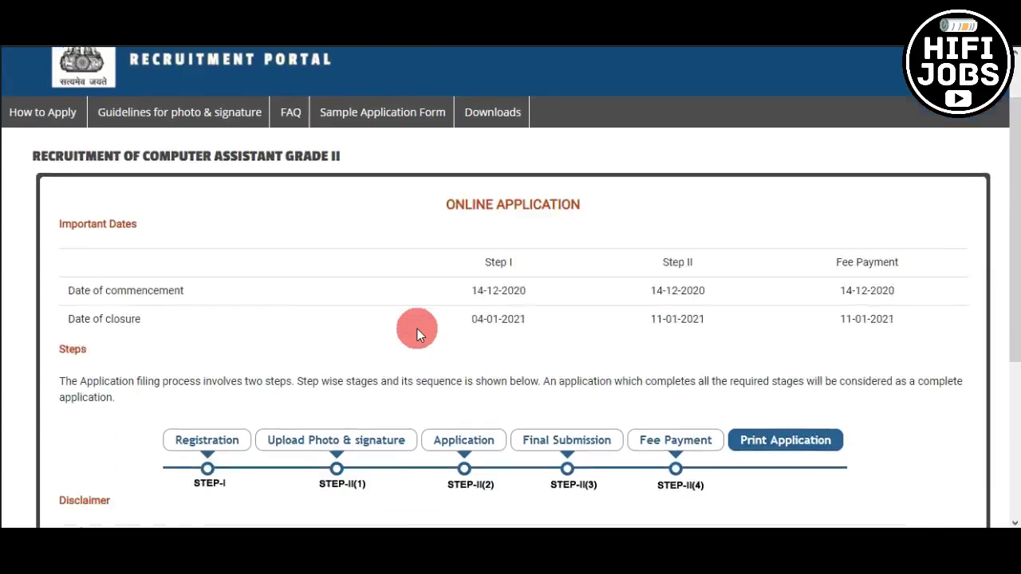
pyautogui.scroll(-4, 417, 329)
pyautogui.scroll(5, 417, 329)
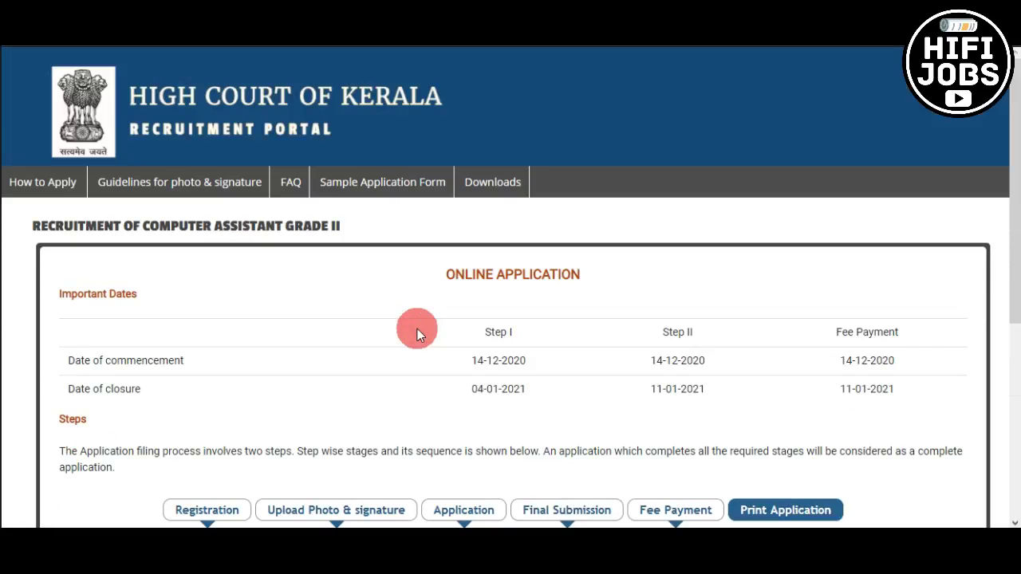
pyautogui.scroll(-1, 417, 334)
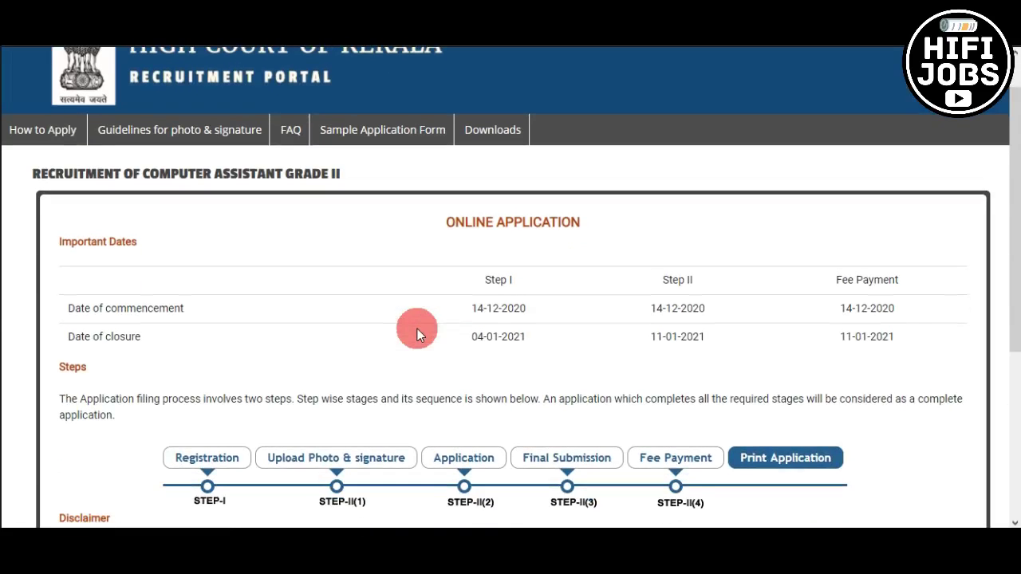
pyautogui.scroll(-5, 417, 329)
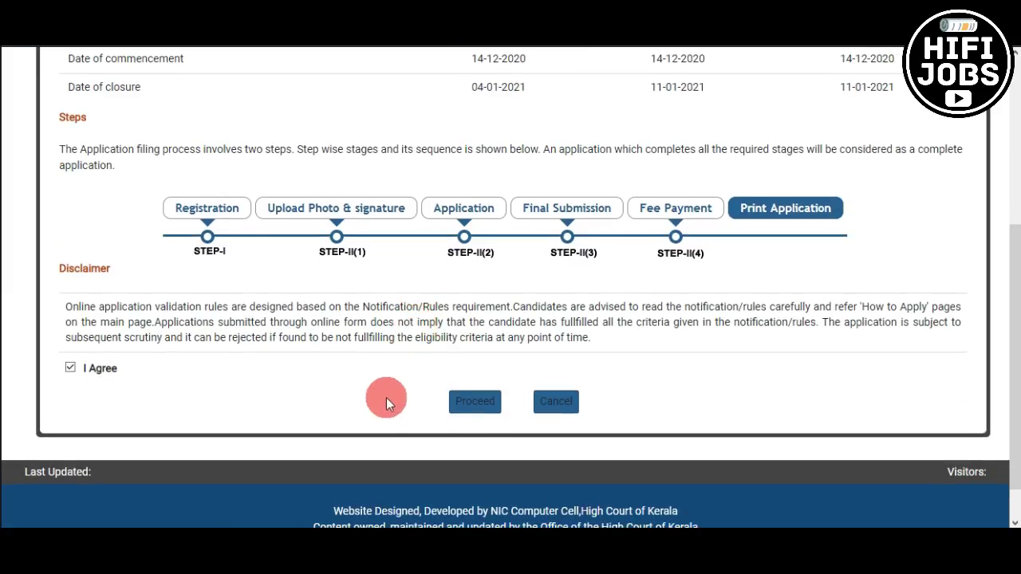
pyautogui.click(477, 404)
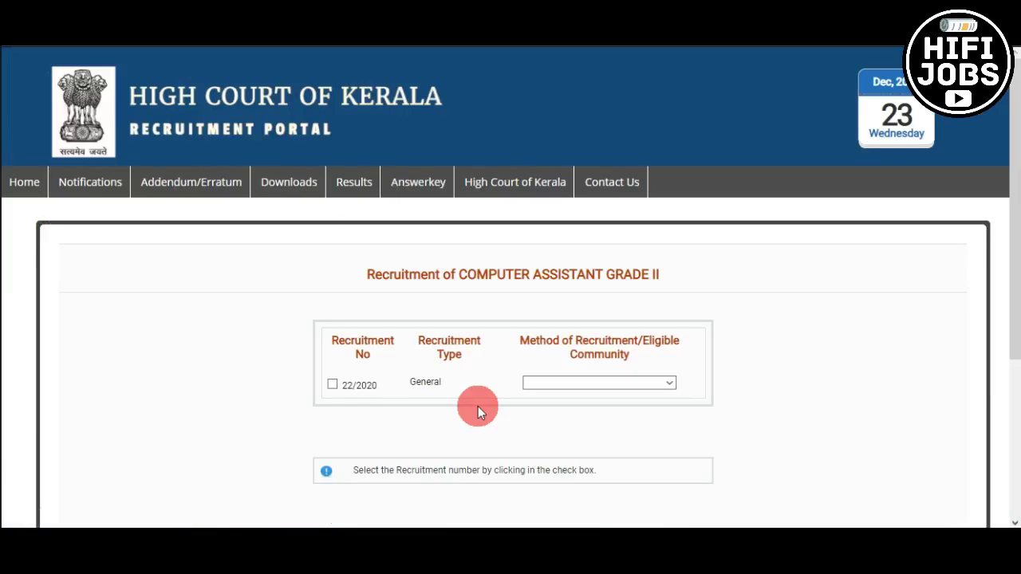
# Select recruitment number 22/2020 with Direct Recruitment as the method of recruitment and submit the selection
pyautogui.scroll(-2, 477, 406)
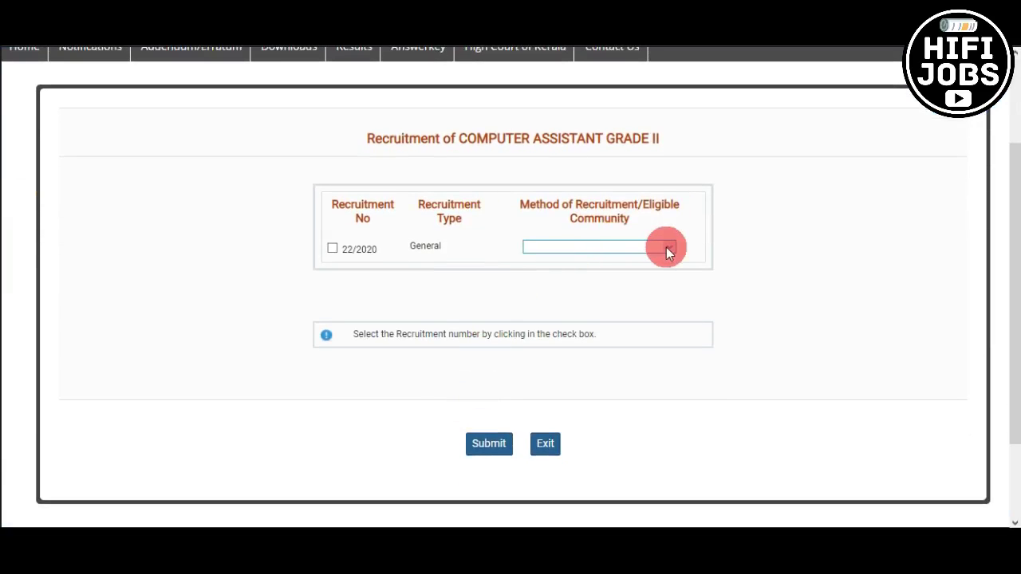
pyautogui.click(666, 248)
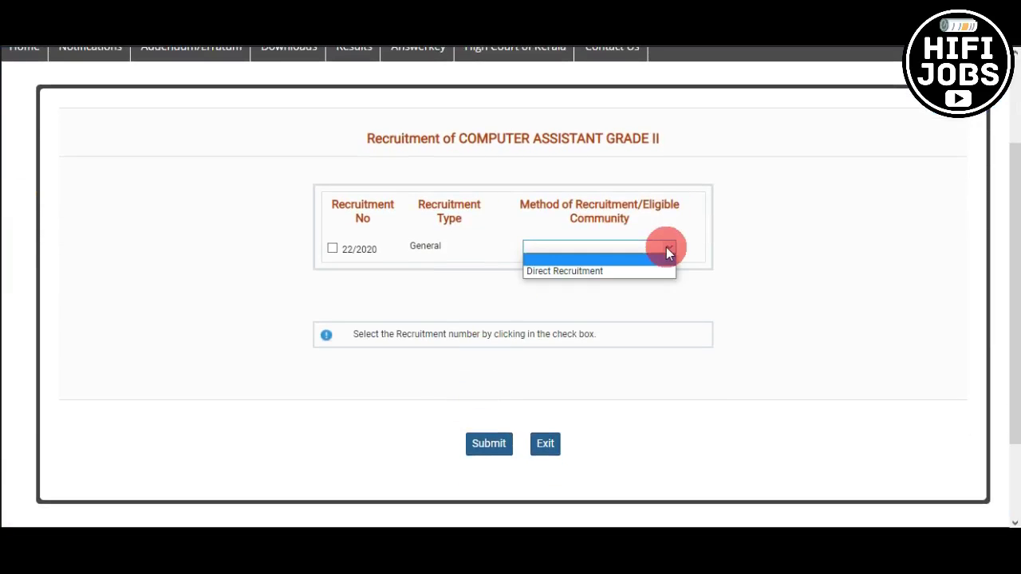
pyautogui.click(585, 275)
pyautogui.click(330, 249)
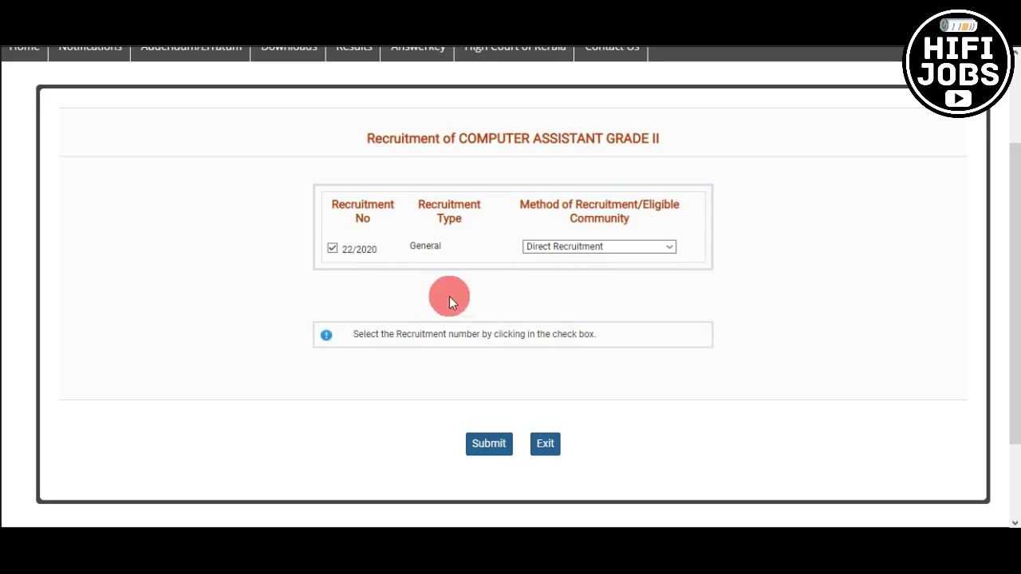
pyautogui.click(494, 452)
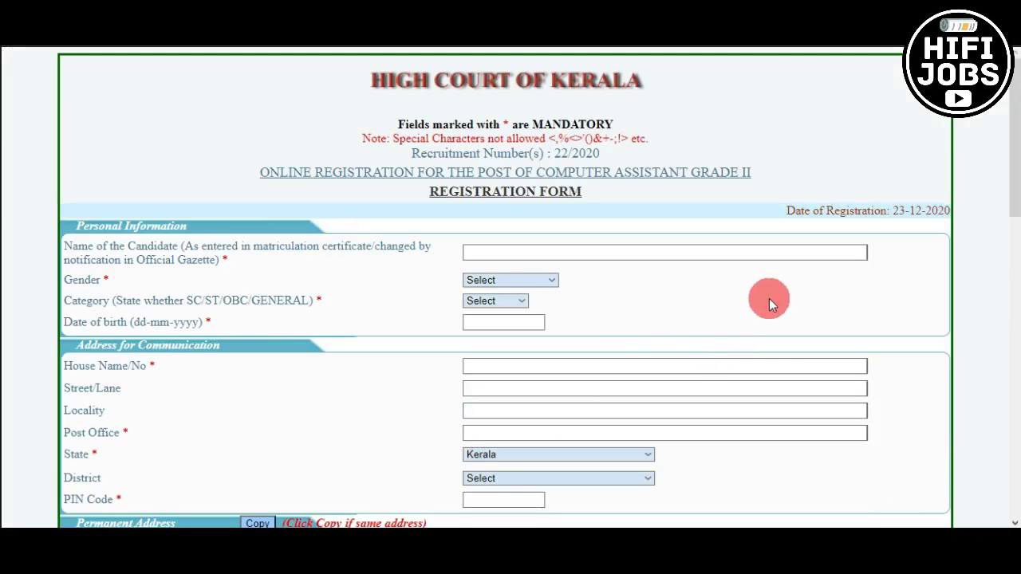
# Examine the registration form's sections, from personal information and addresses to age relaxation, eligibility criteria and the key number/password
pyautogui.scroll(-2, 769, 299)
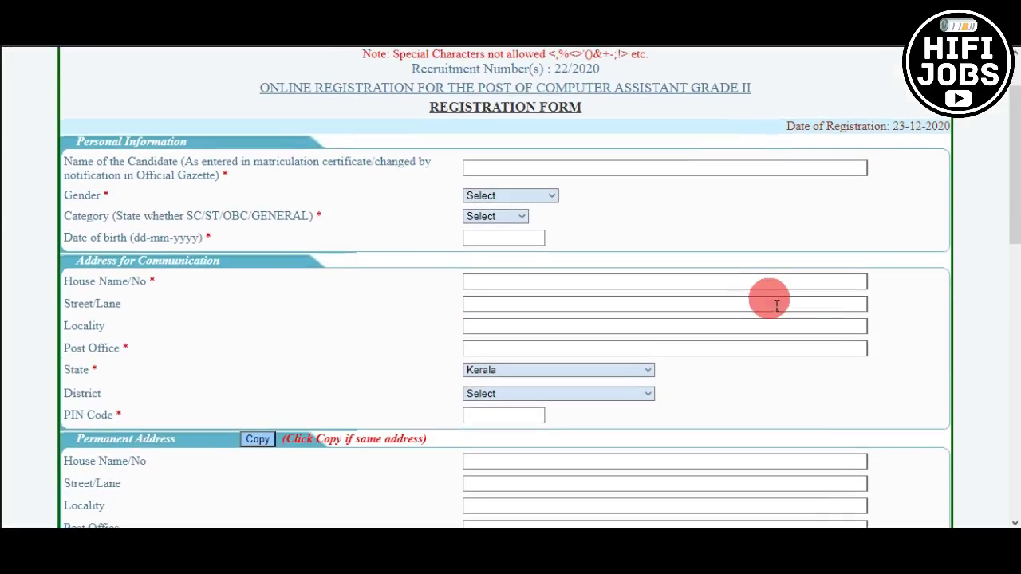
pyautogui.click(638, 170)
pyautogui.click(387, 201)
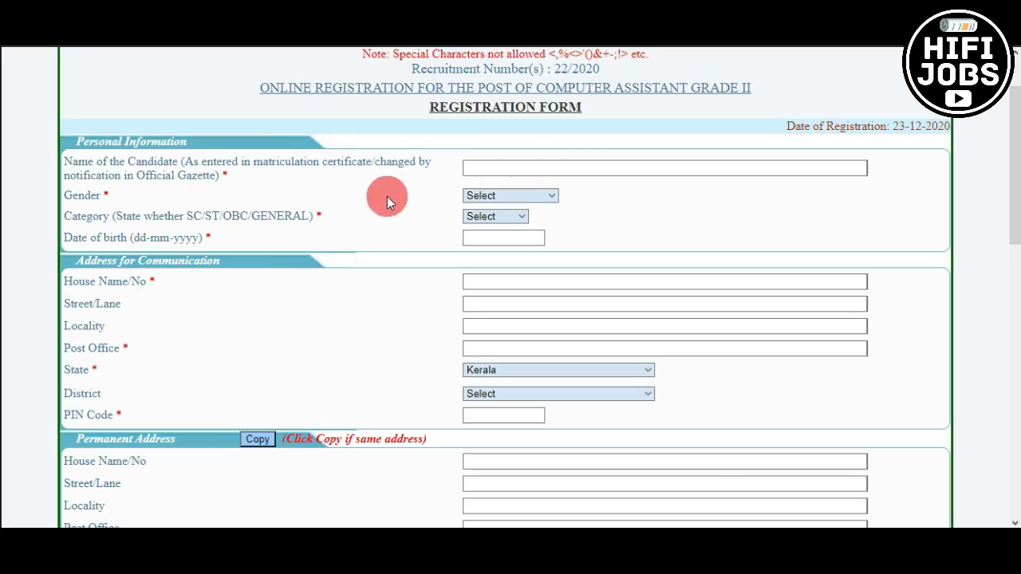
pyautogui.scroll(-3, 586, 265)
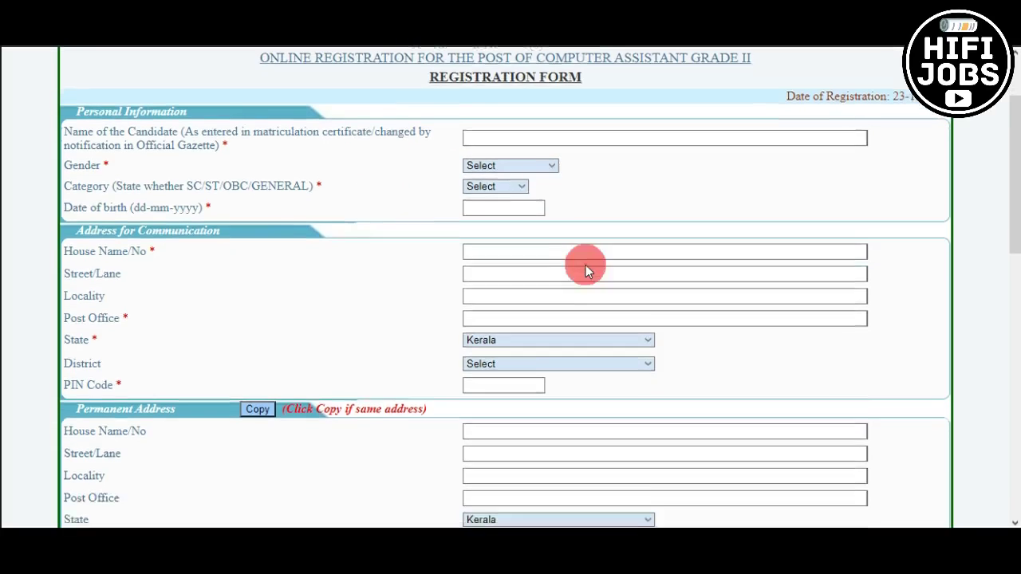
pyautogui.scroll(-9, 585, 265)
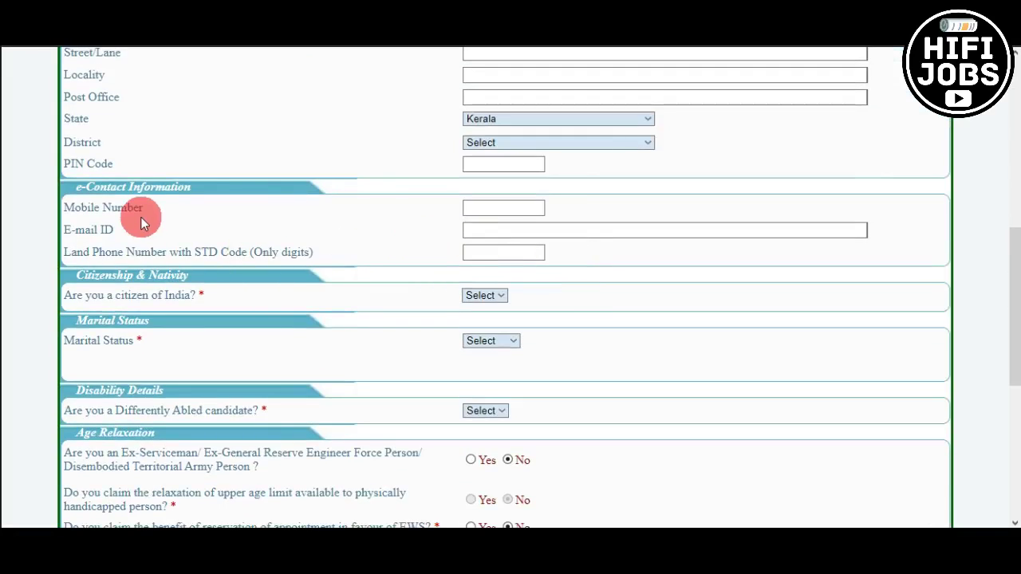
pyautogui.scroll(-3, 390, 248)
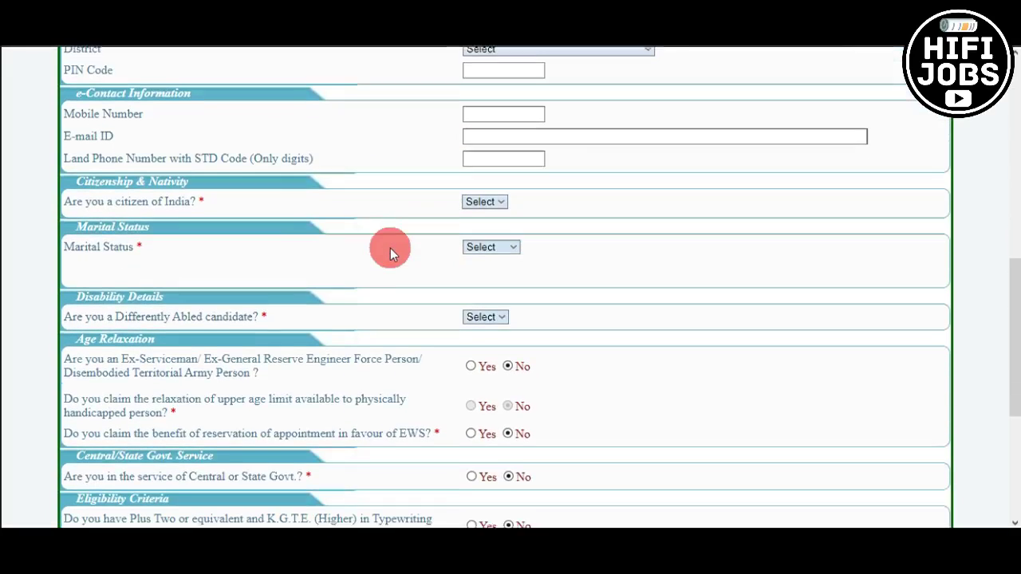
pyautogui.scroll(-2, 390, 248)
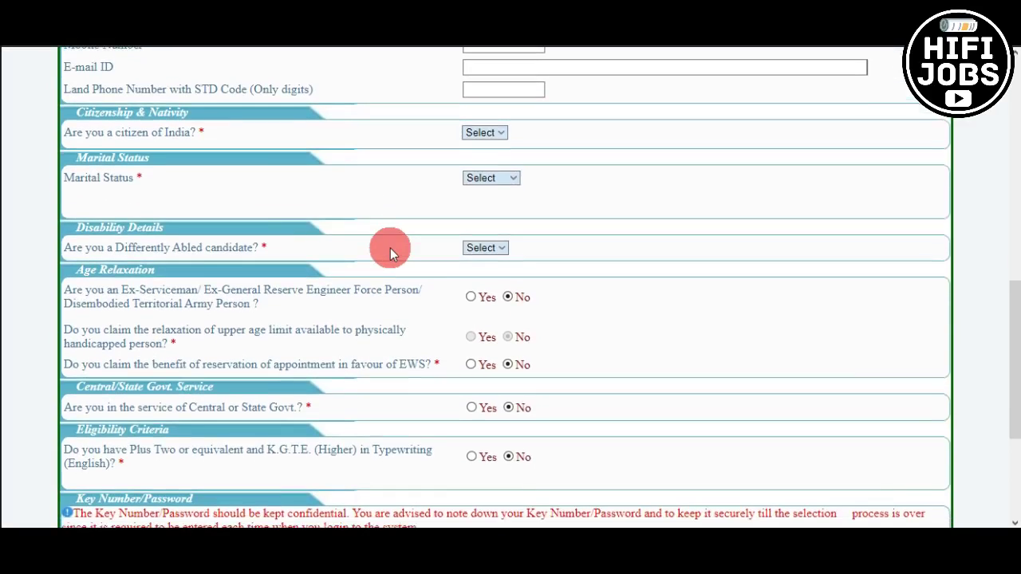
pyautogui.scroll(-2, 390, 249)
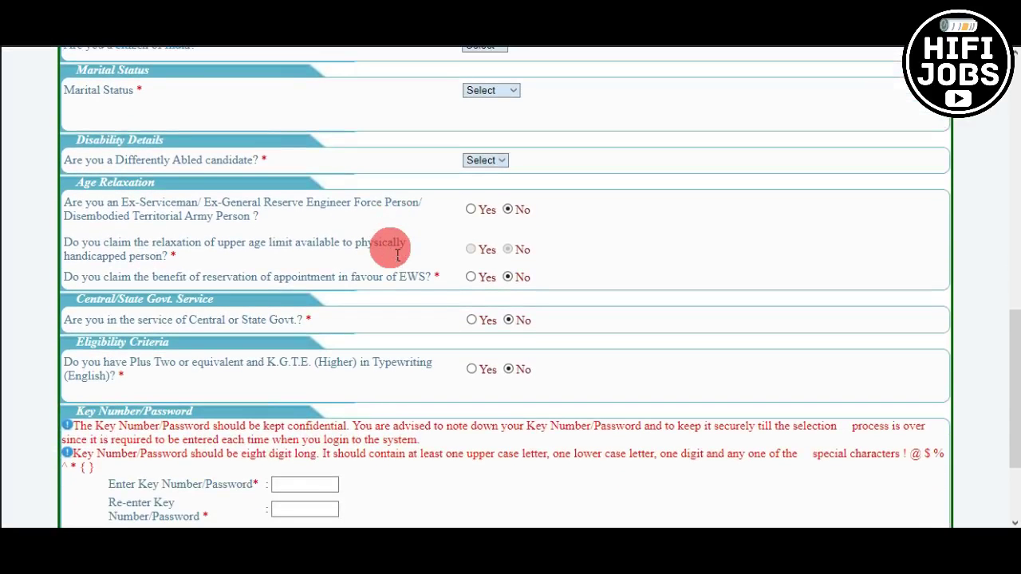
pyautogui.scroll(-2, 397, 254)
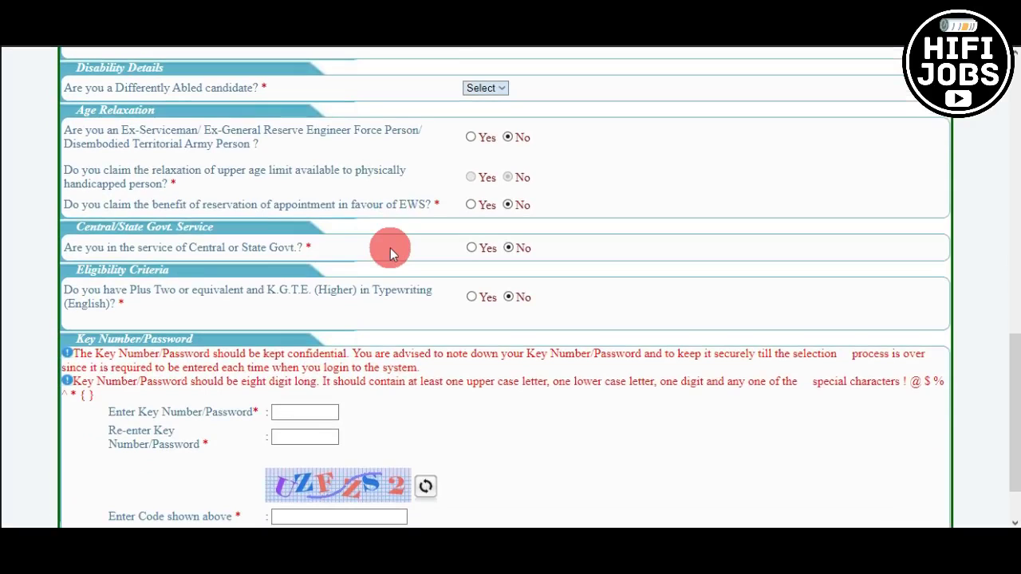
pyautogui.scroll(-1, 453, 160)
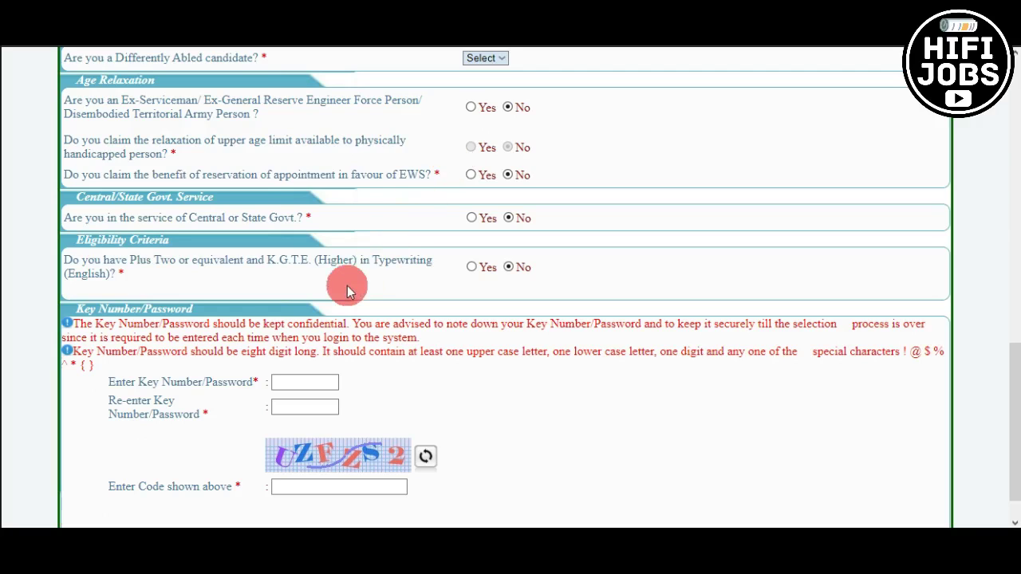
pyautogui.scroll(-2, 359, 271)
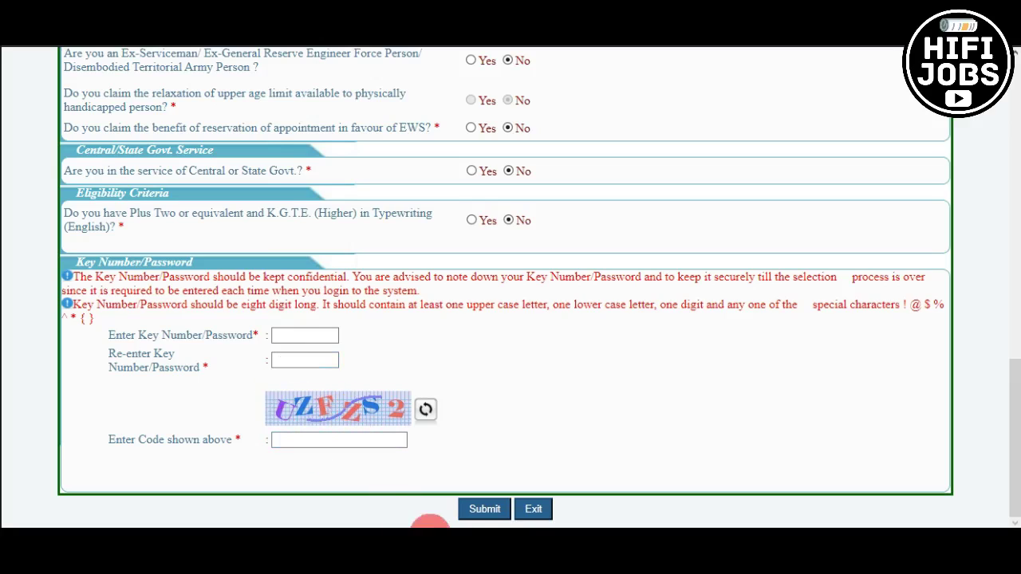
pyautogui.scroll(15, 688, 247)
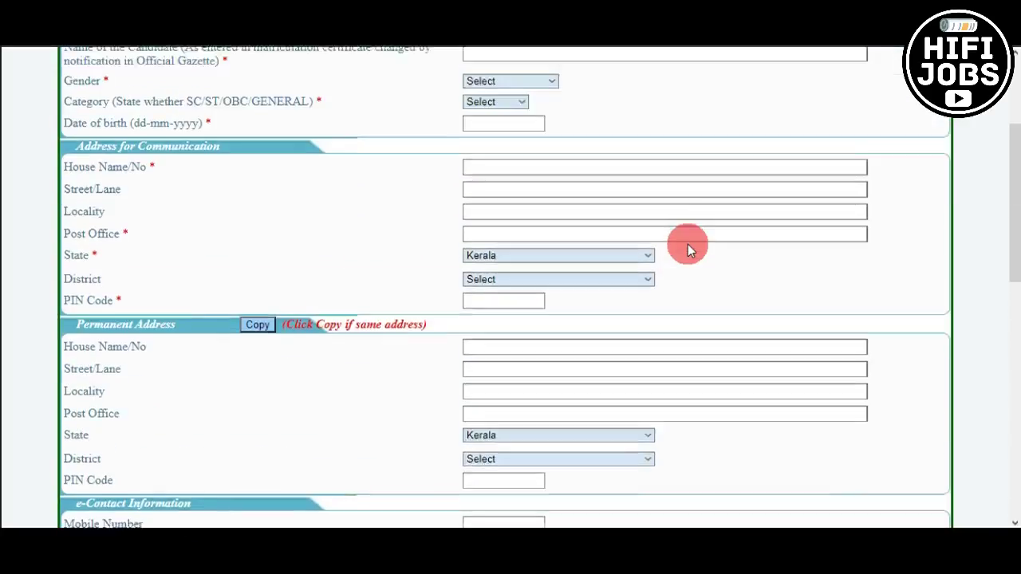
pyautogui.scroll(-10, 688, 247)
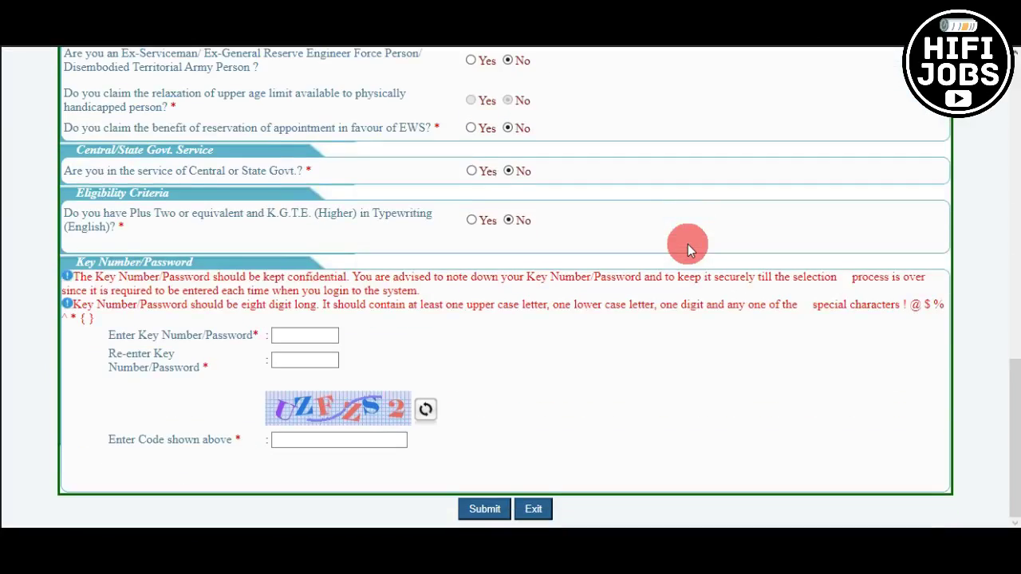
pyautogui.scroll(10, 688, 248)
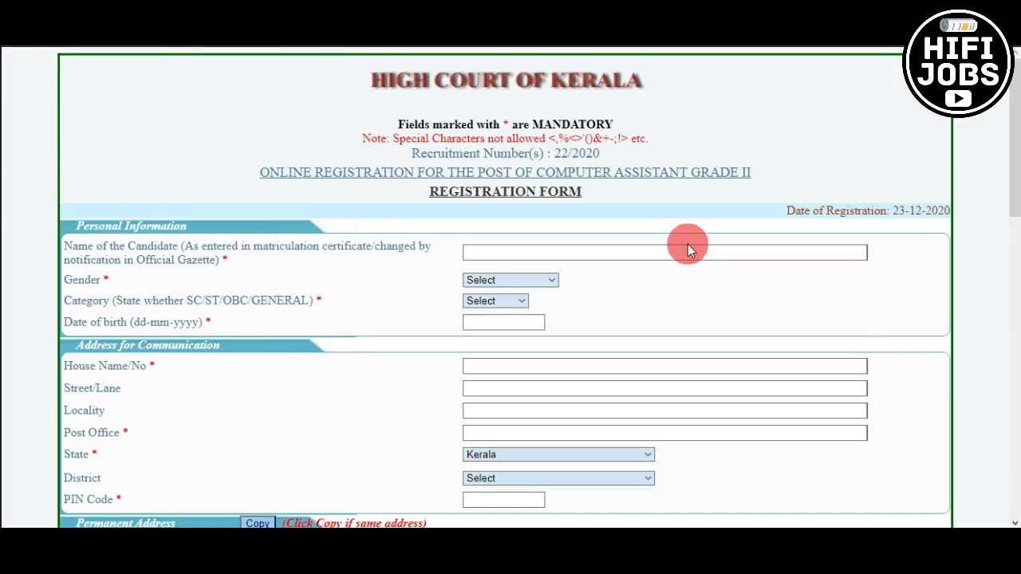
pyautogui.scroll(-10, 688, 247)
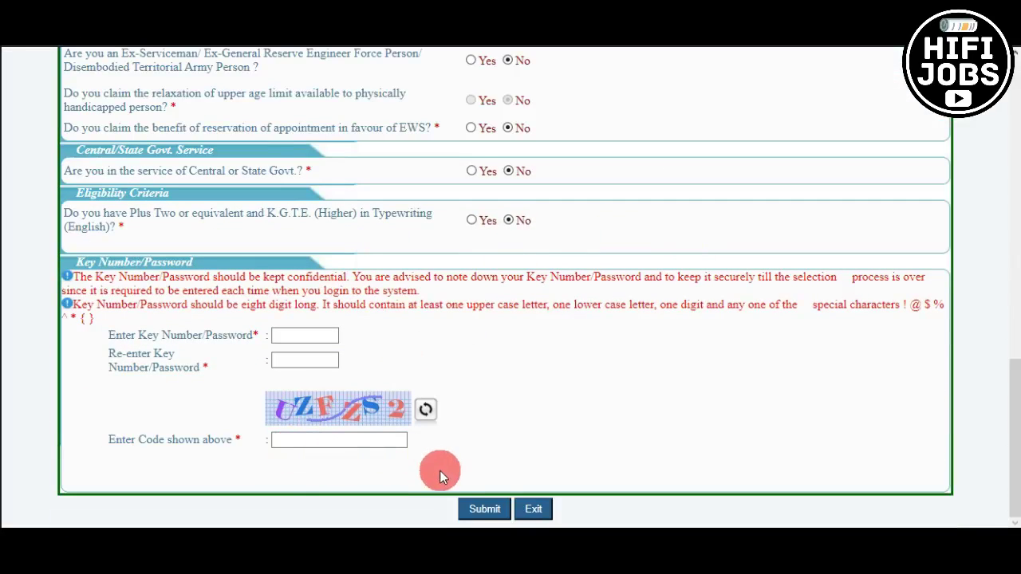
pyautogui.scroll(10, 630, 367)
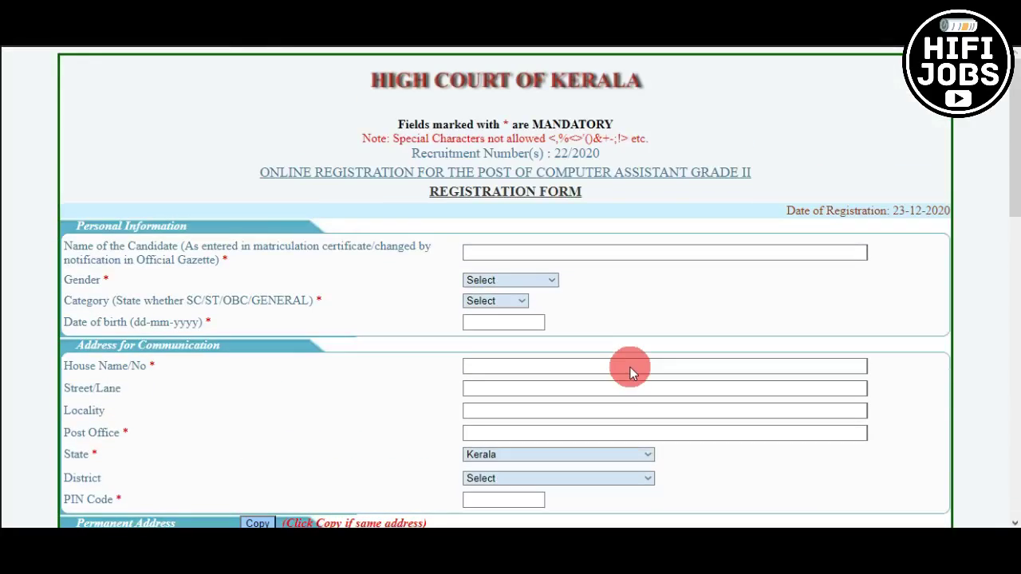
pyautogui.scroll(-1, 630, 367)
pyautogui.scroll(-10, 630, 373)
pyautogui.scroll(10, 630, 373)
pyautogui.scroll(-10, 630, 367)
pyautogui.scroll(10, 630, 367)
pyautogui.scroll(-10, 705, 385)
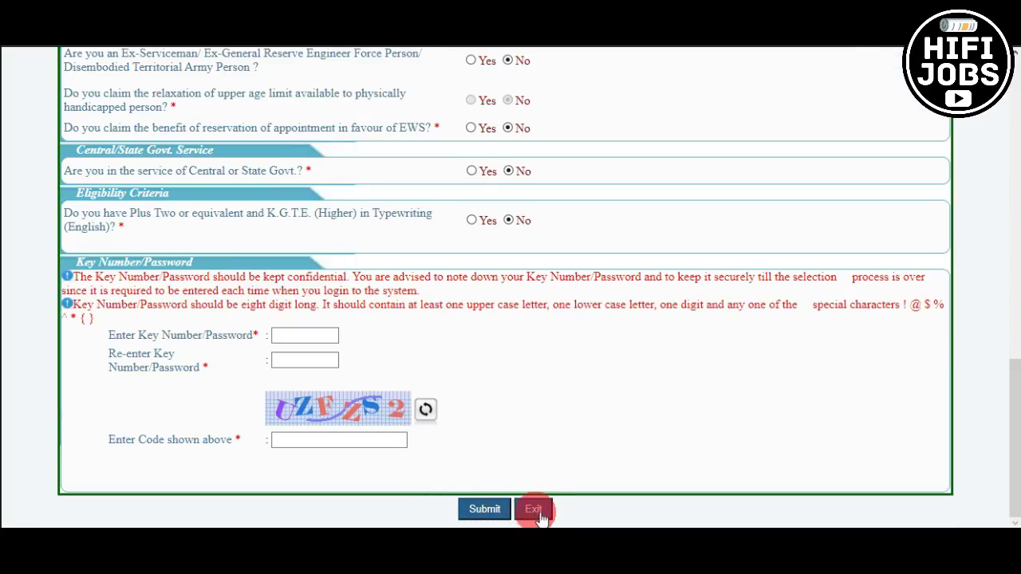
# Exit the registration form and open Step II for registered applicants for the Computer Assistant Grade II post
pyautogui.click(541, 517)
pyautogui.scroll(-5, 391, 351)
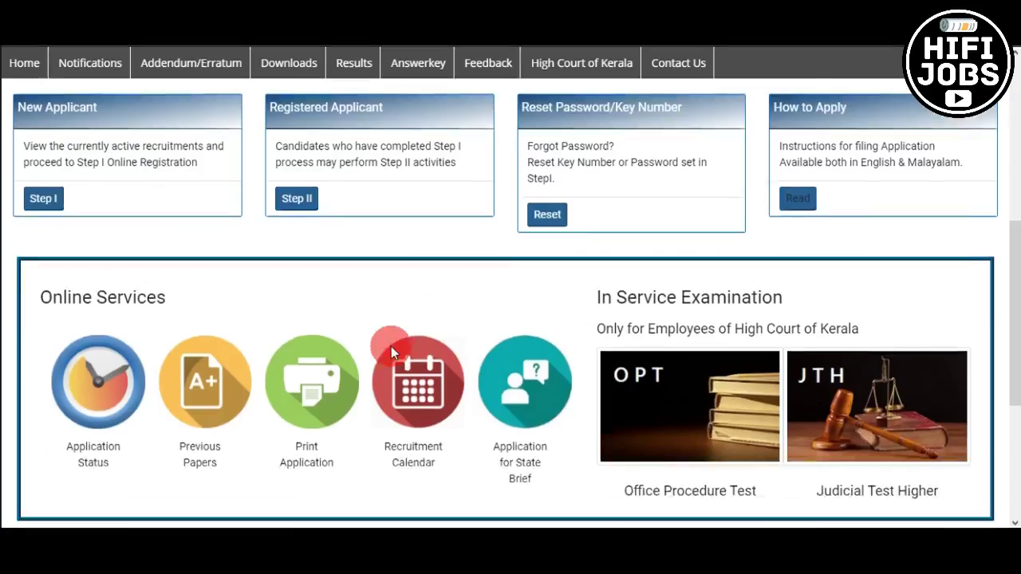
pyautogui.scroll(3, 392, 347)
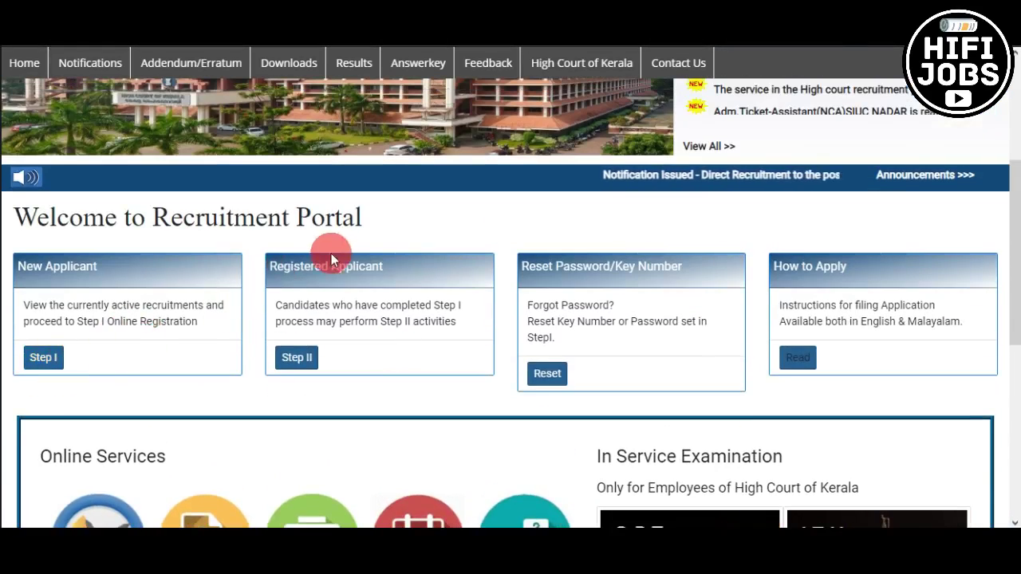
pyautogui.click(298, 357)
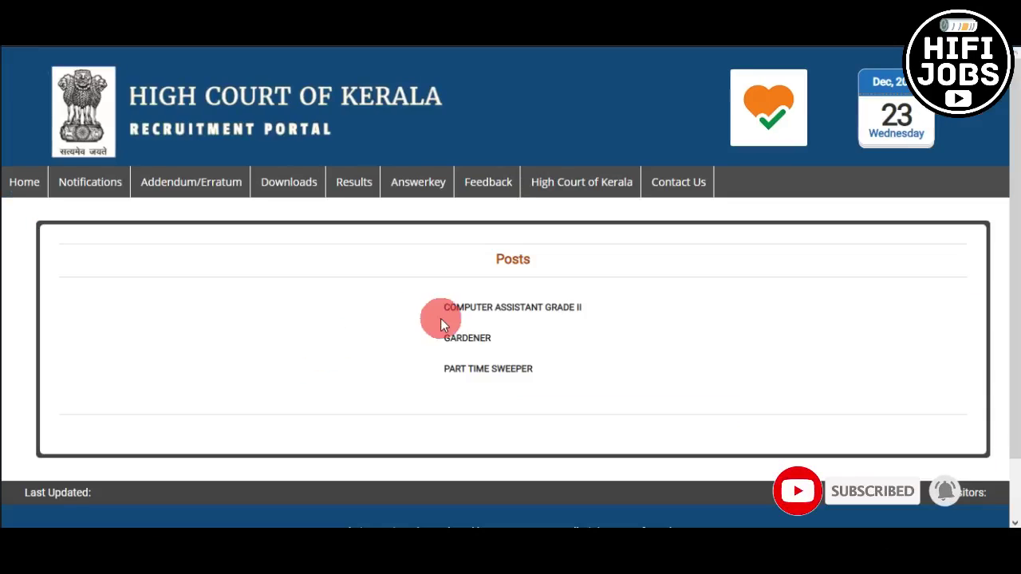
pyautogui.click(522, 310)
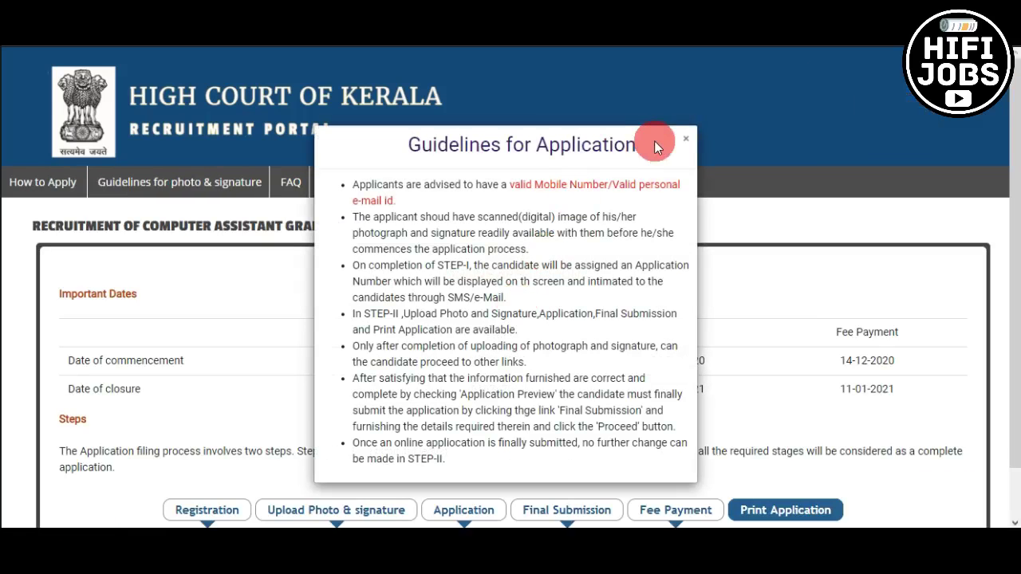
# Dismiss the application guidelines and examine the online application page's important dates, stage sequence from registration to fee payment, and disclaimer
pyautogui.click(684, 144)
pyautogui.scroll(-5, 547, 340)
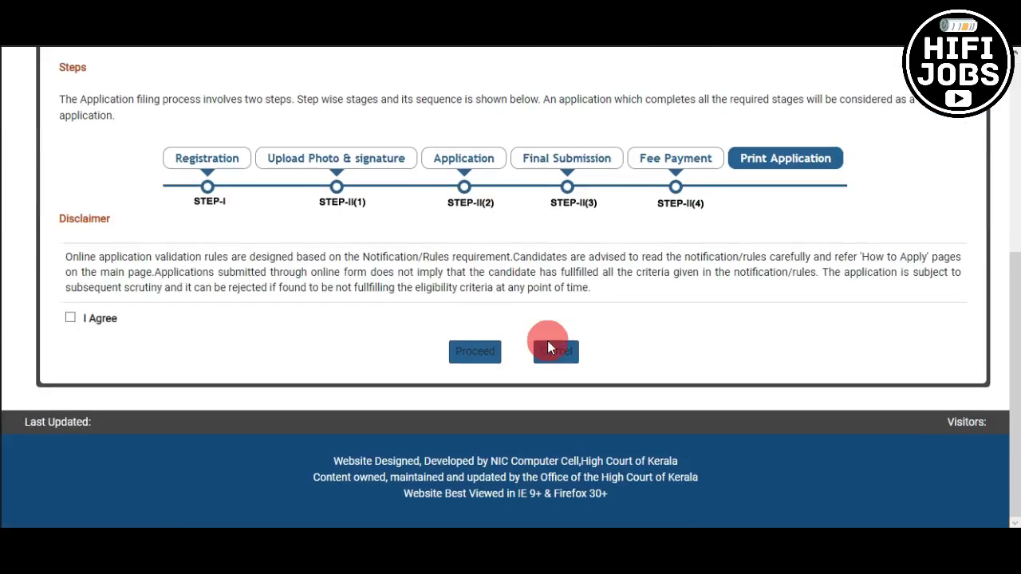
pyautogui.scroll(2, 549, 343)
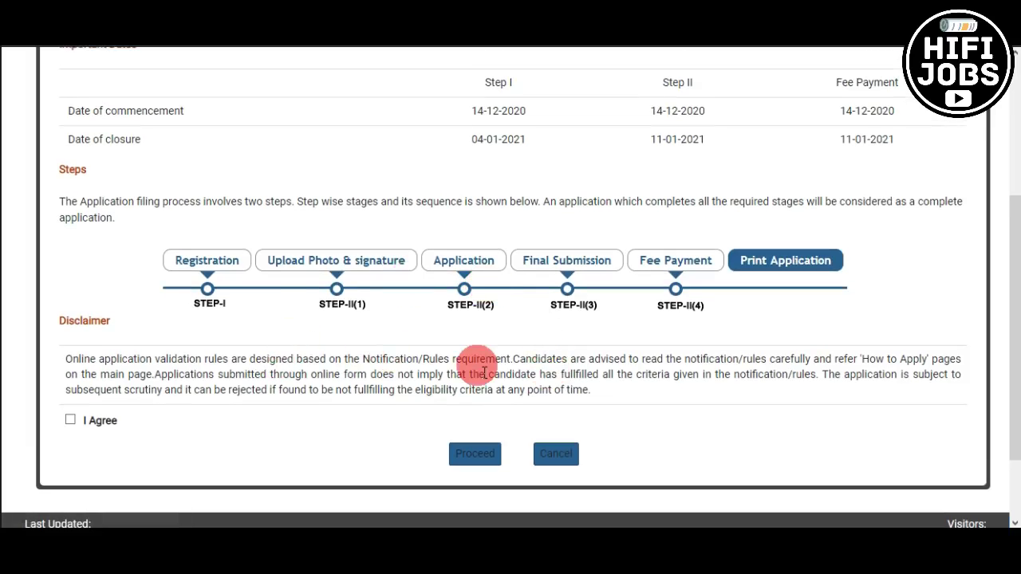
pyautogui.scroll(3, 484, 372)
pyautogui.scroll(-3, 471, 365)
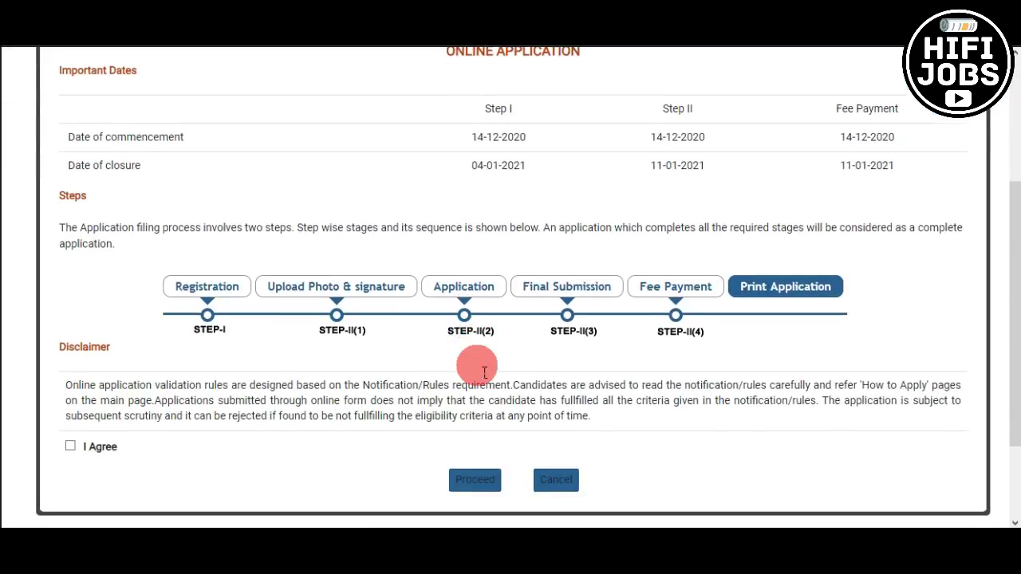
pyautogui.scroll(-1, 477, 366)
pyautogui.scroll(3, 477, 365)
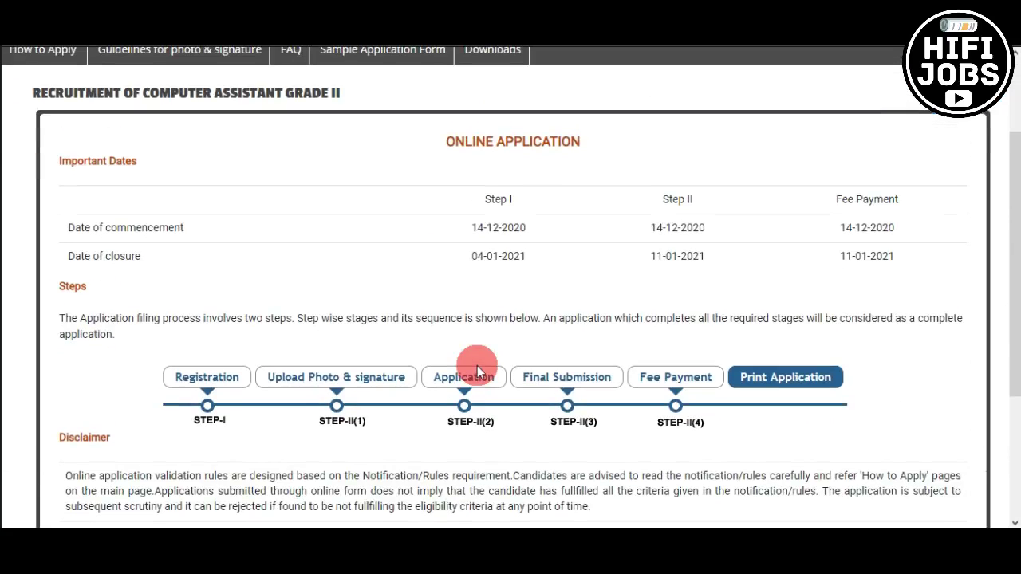
pyautogui.scroll(2, 477, 366)
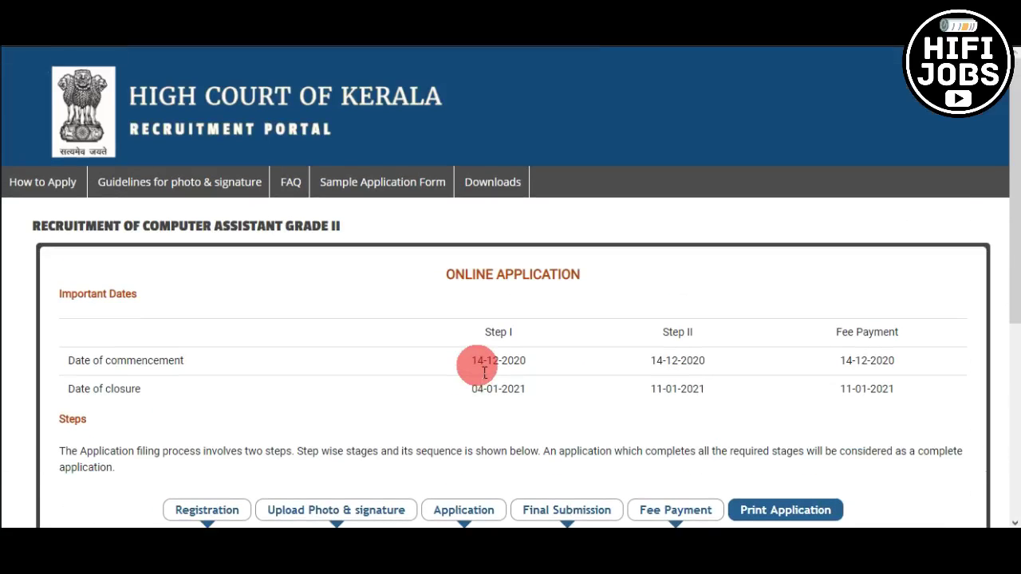
pyautogui.scroll(-4, 485, 372)
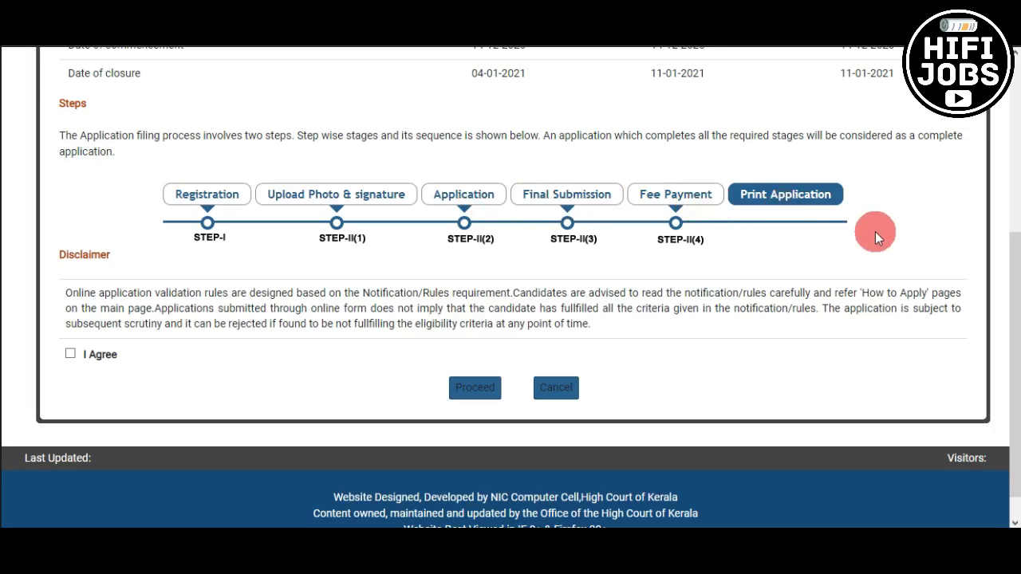
pyautogui.scroll(4, 875, 231)
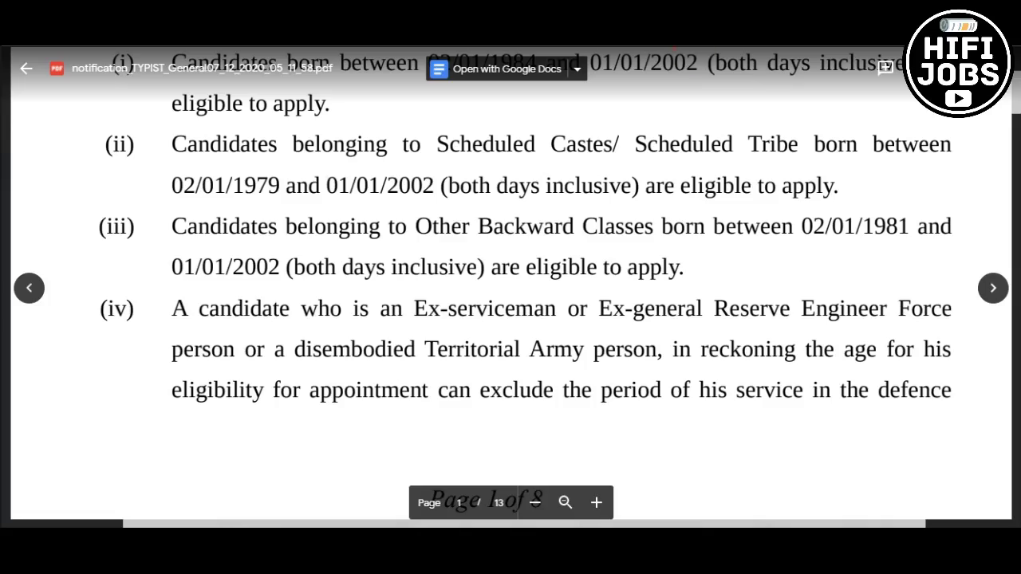
# Switch to the recruitment notification PDF and read the post details, scale of pay, vacancies, age limit, qualifications and mode of selection
pyautogui.click(611, 252)
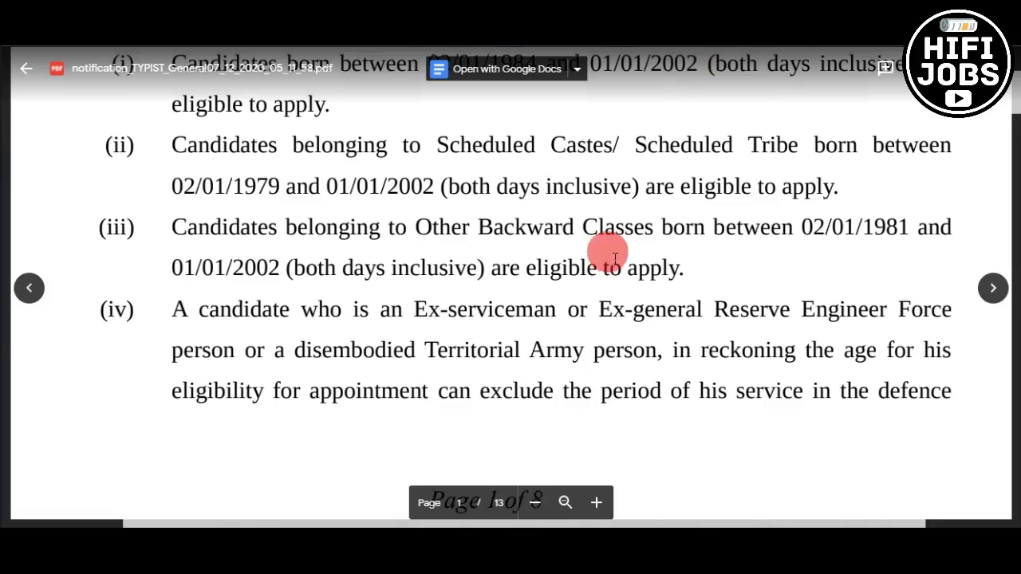
pyautogui.scroll(10, 613, 254)
pyautogui.scroll(4, 616, 258)
pyautogui.scroll(-8, 615, 259)
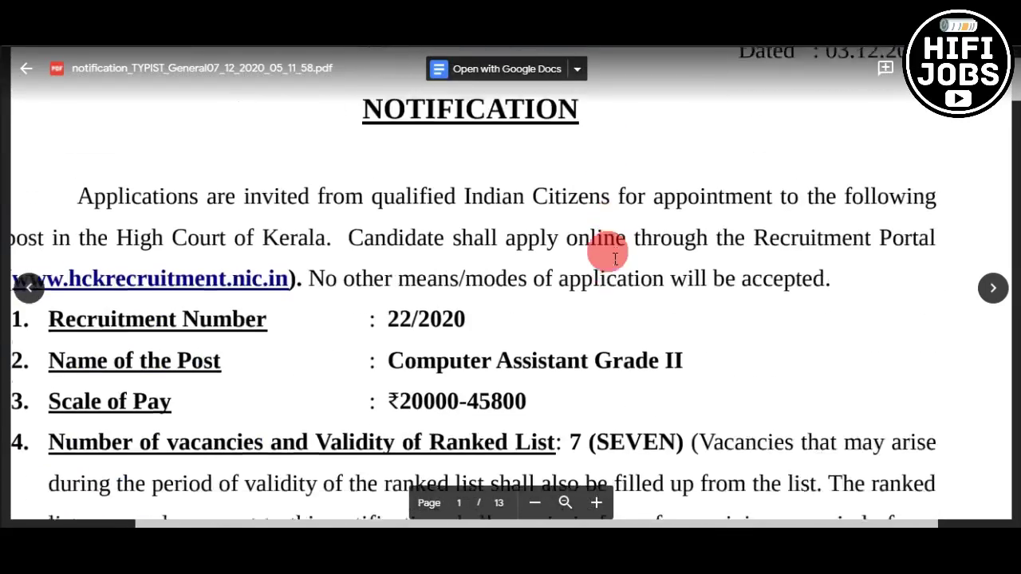
pyautogui.scroll(-1, 615, 259)
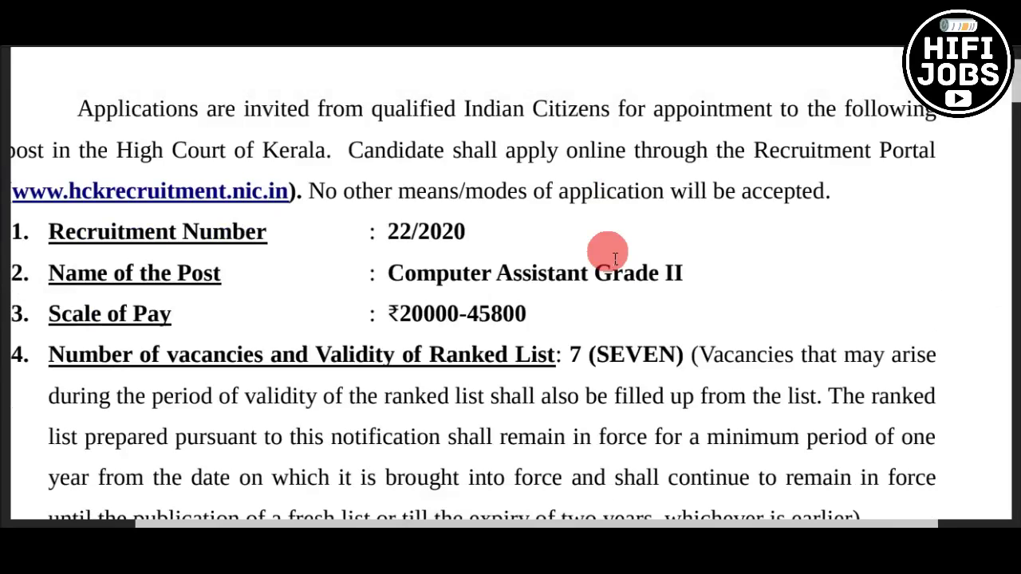
pyautogui.scroll(-10, 615, 257)
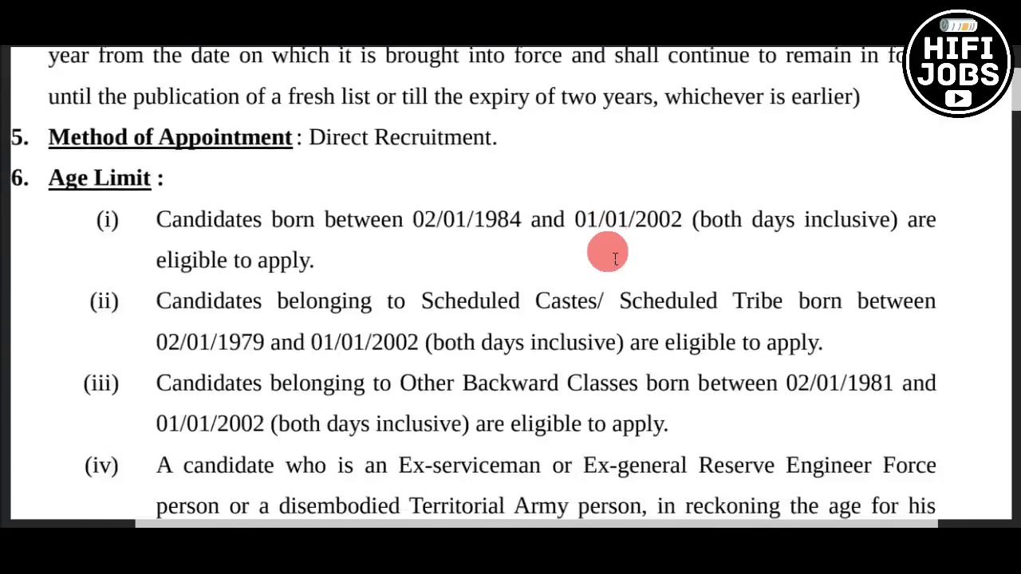
pyautogui.scroll(-6, 608, 252)
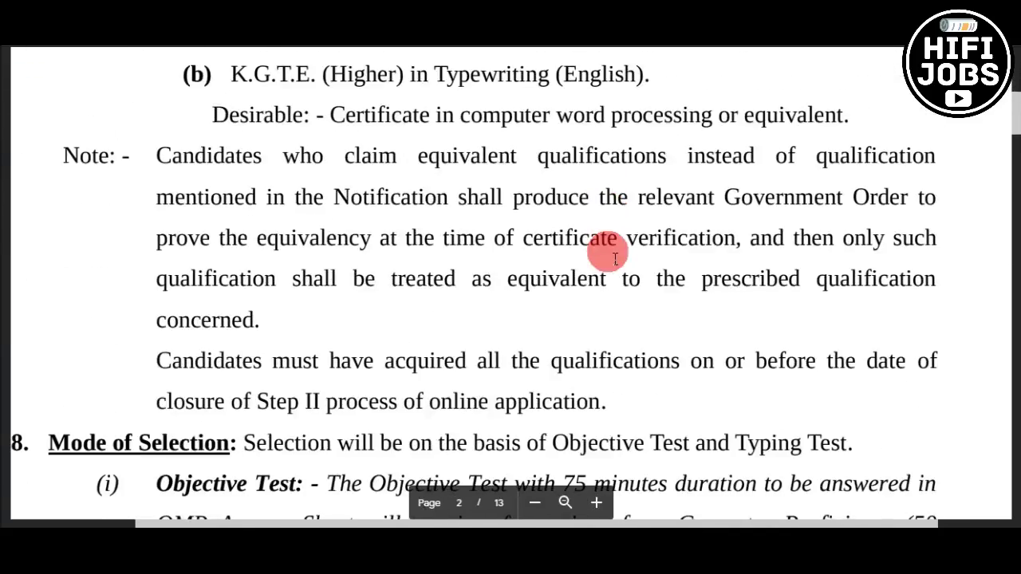
pyautogui.scroll(3, 608, 252)
pyautogui.scroll(-1, 615, 258)
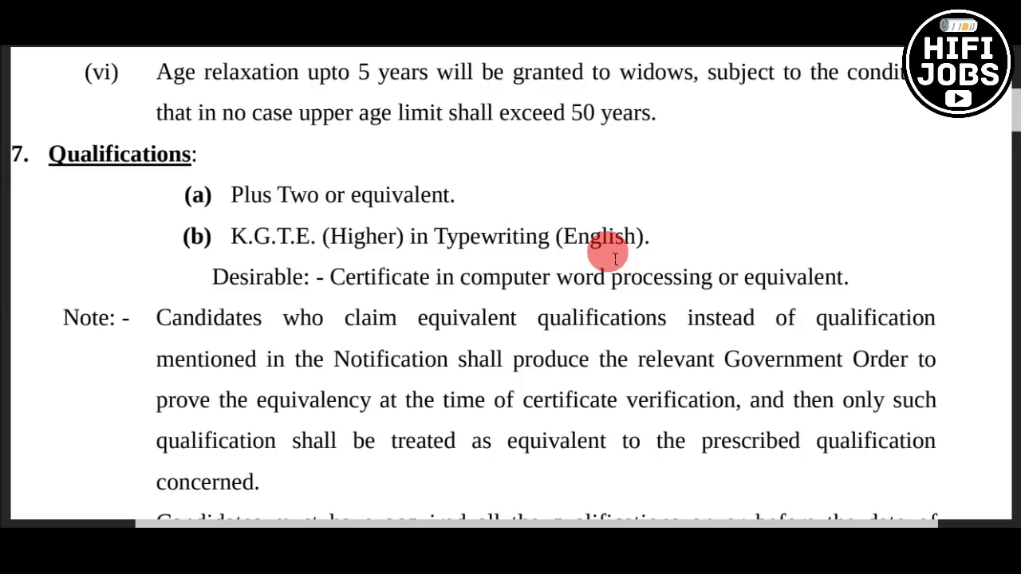
# Recheck the notification's vacancy, qualification and age relaxation clauses, and return to the High Court of Kerala letterhead on page 1
pyautogui.scroll(10, 615, 258)
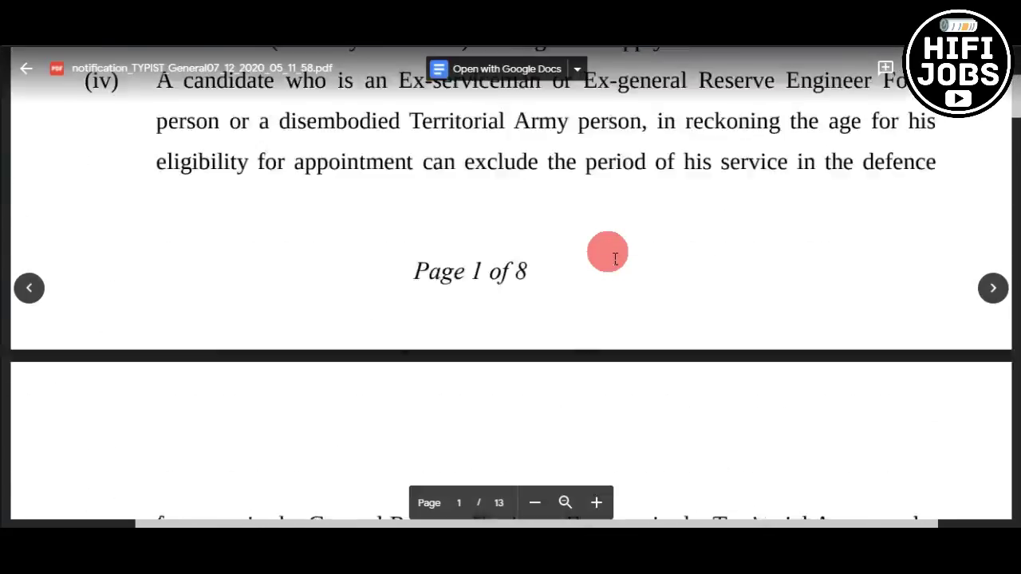
pyautogui.scroll(10, 615, 258)
pyautogui.scroll(-6, 615, 258)
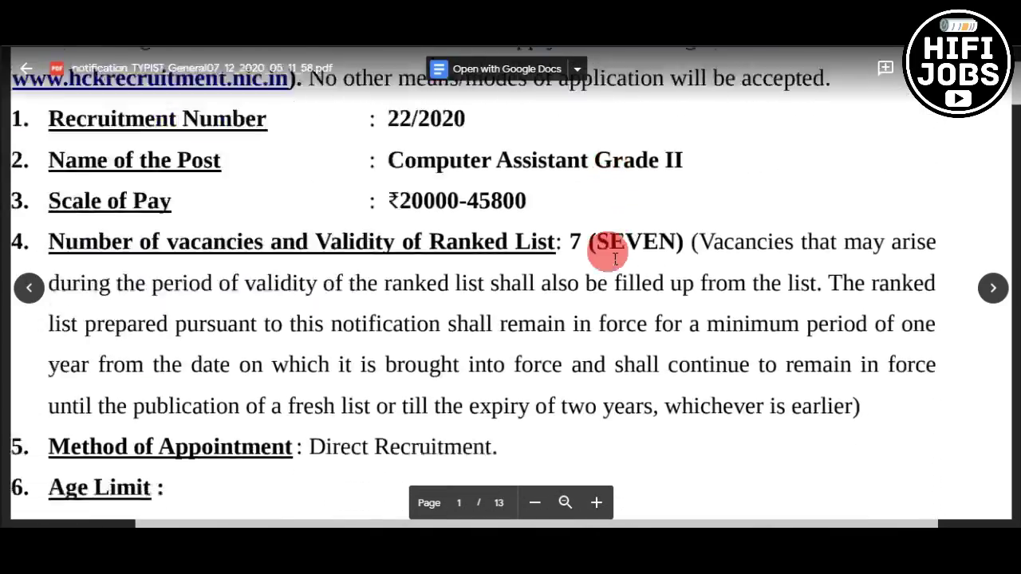
pyautogui.scroll(-10, 615, 258)
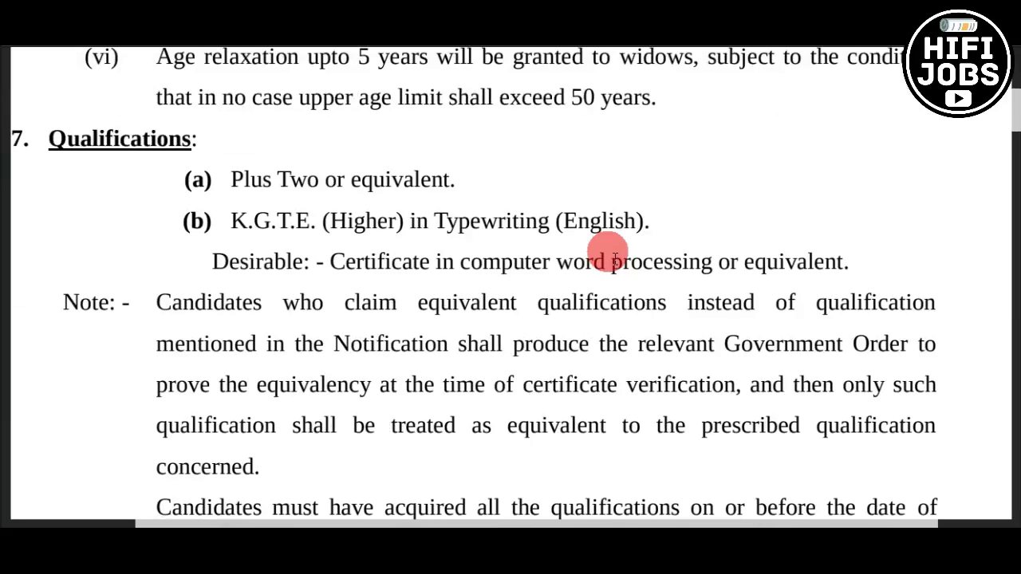
pyautogui.scroll(10, 615, 258)
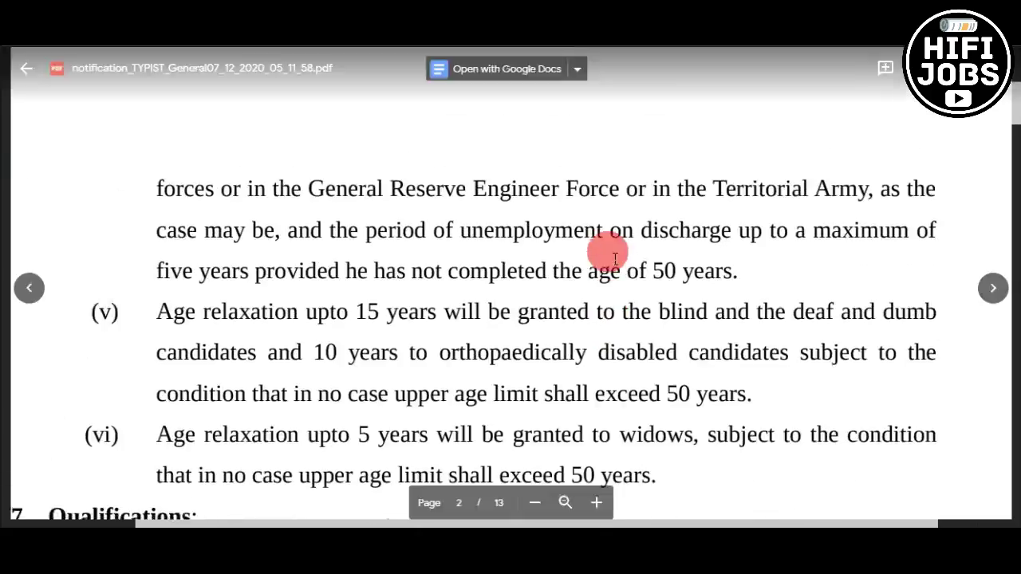
pyautogui.scroll(8, 615, 258)
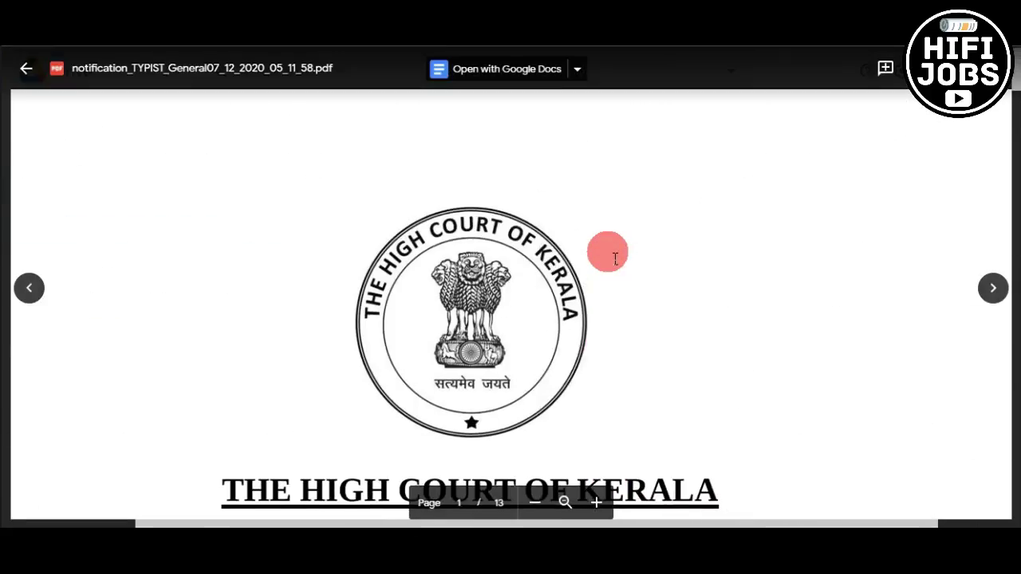
pyautogui.scroll(-2, 615, 258)
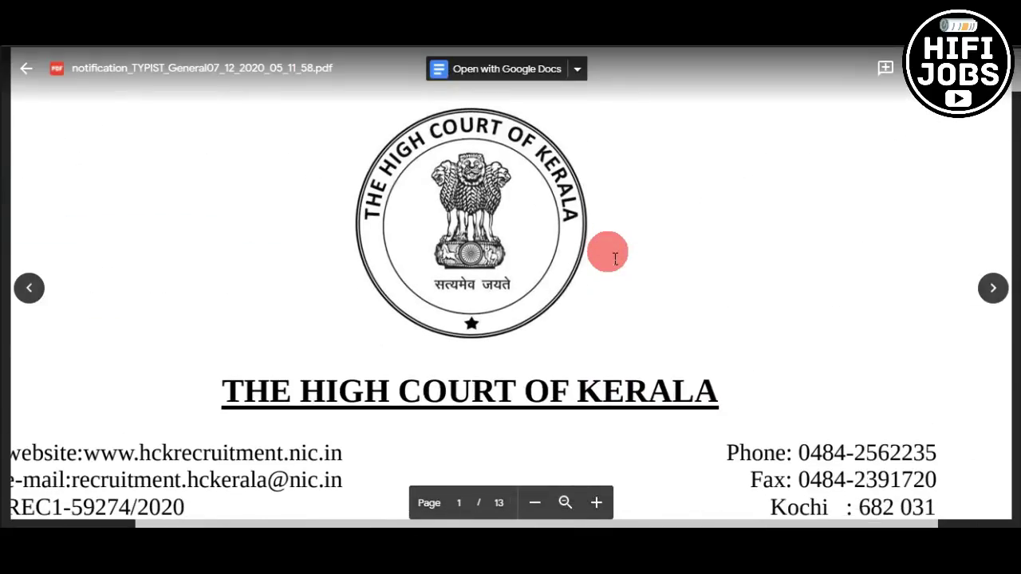